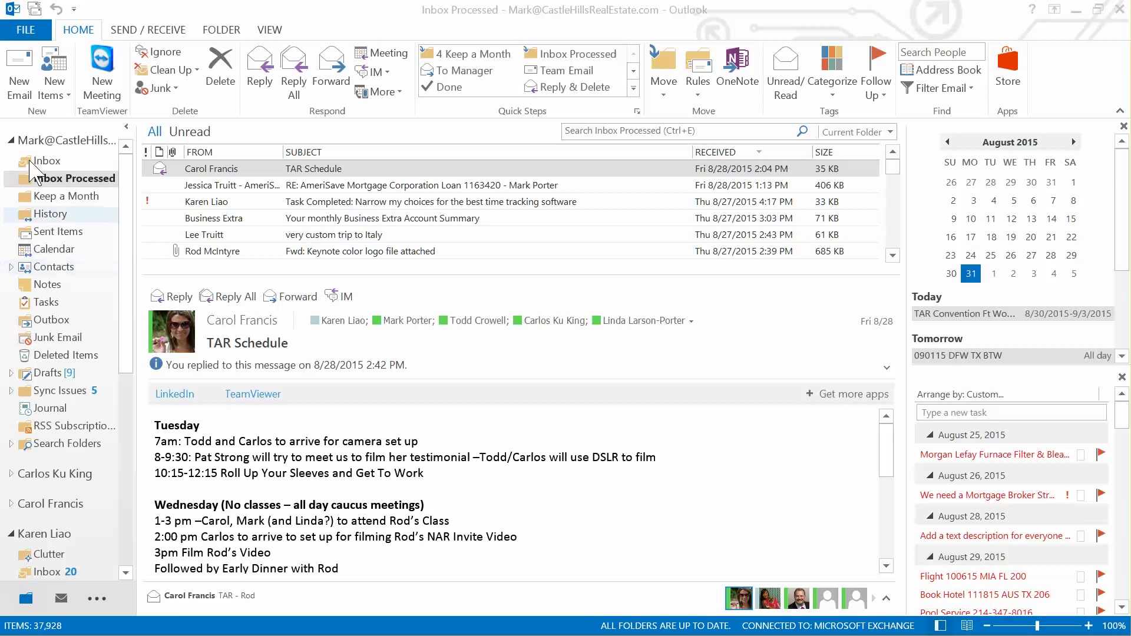
Open the Contacts folder from the folder pane to show the contact cards.
click(47, 268)
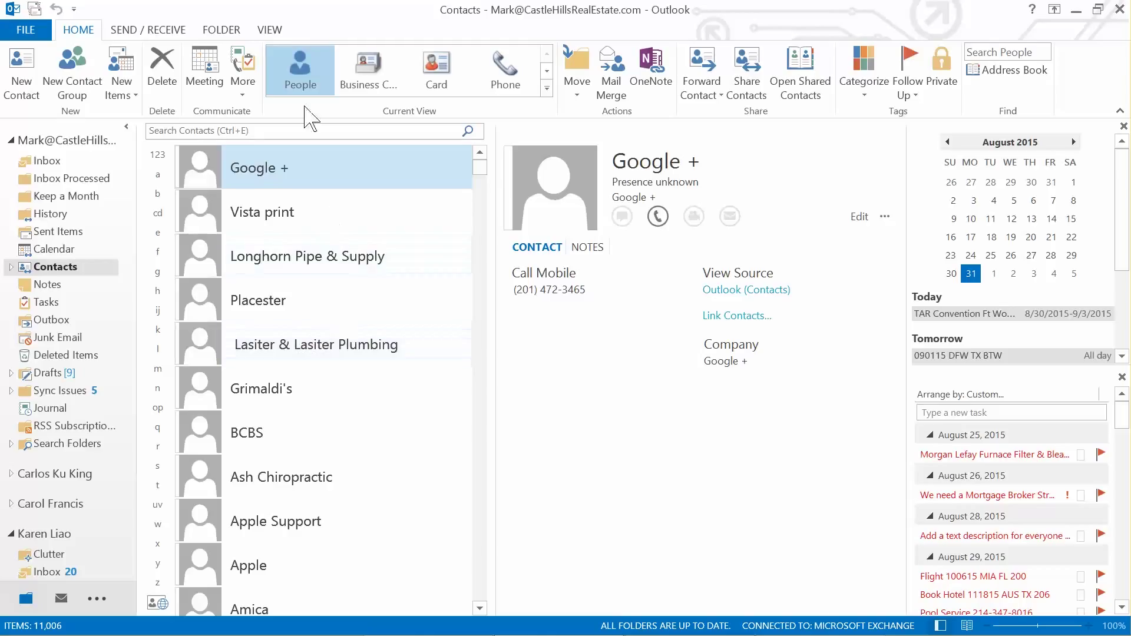
Switch the Contacts view to List and group the contacts by category.
click(270, 30)
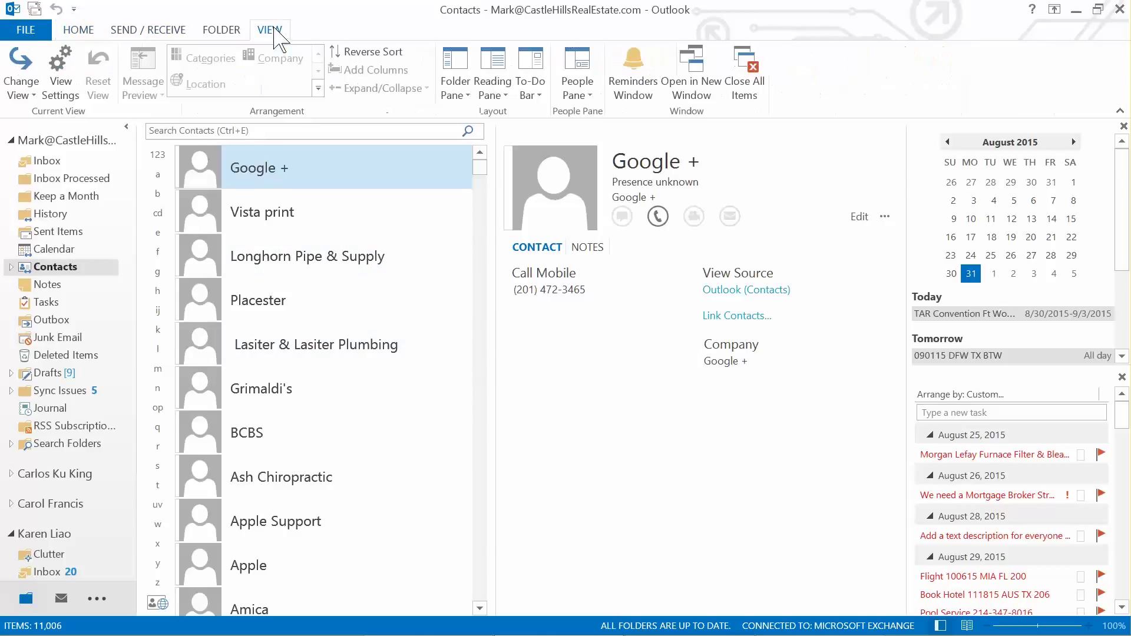
click(21, 84)
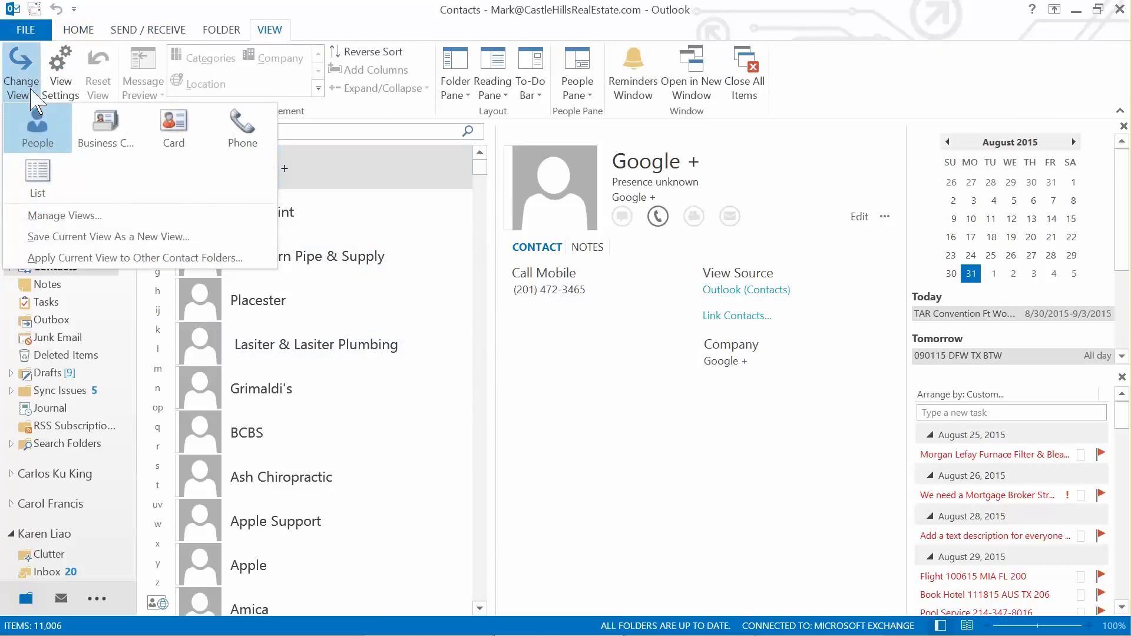
click(38, 195)
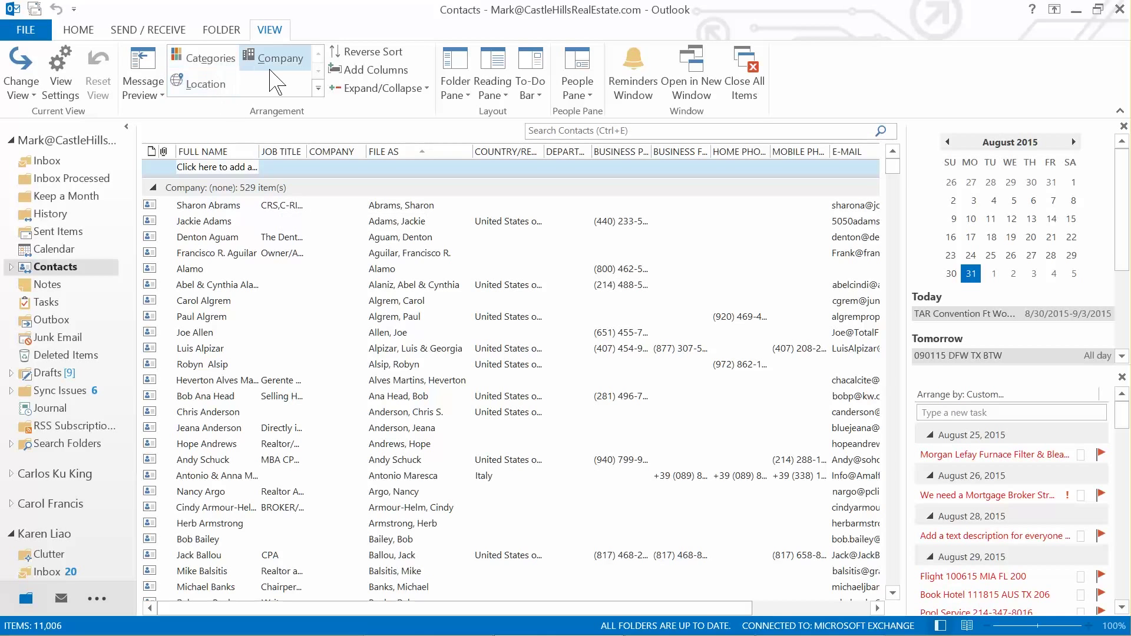
click(202, 62)
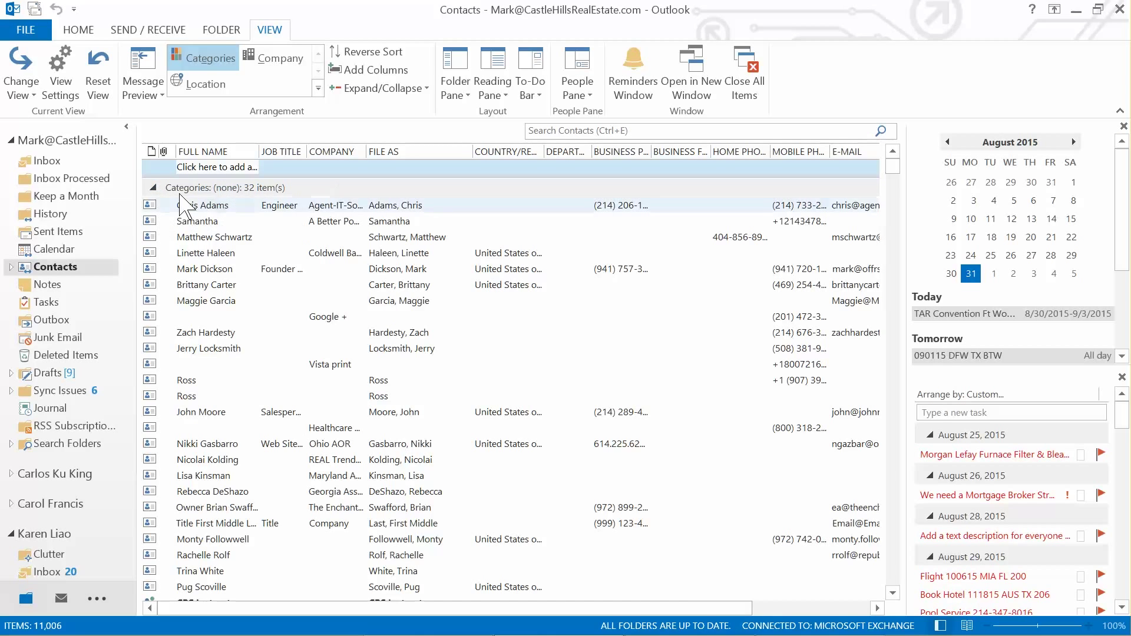
Collapse the uncategorized, 020212Waco and 0Leave for Records category groups.
click(154, 189)
click(153, 205)
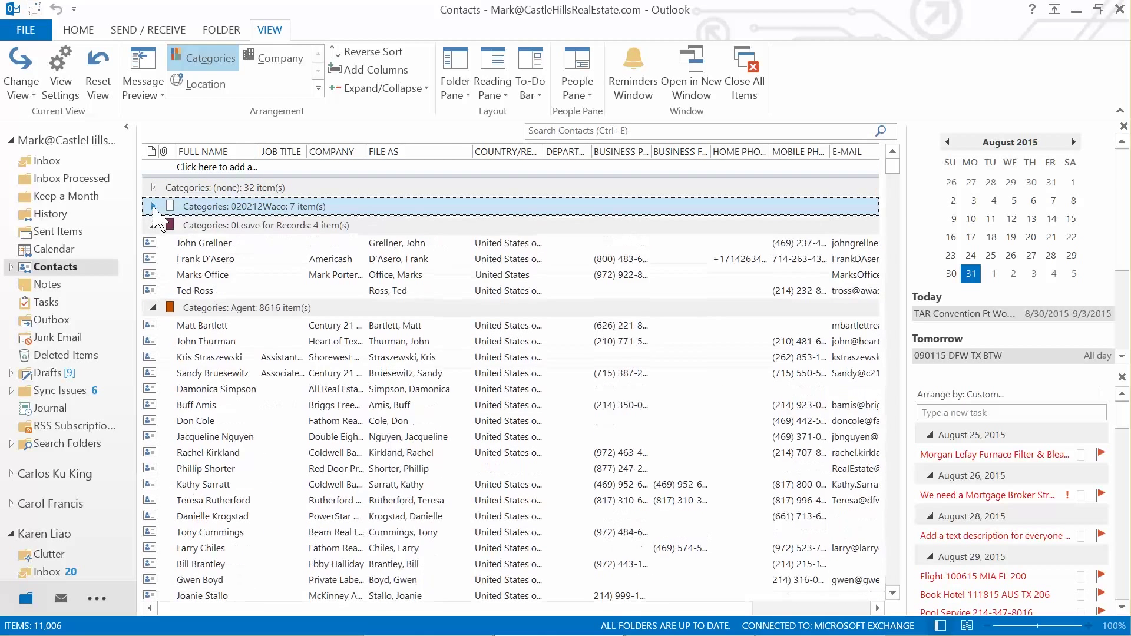
click(152, 225)
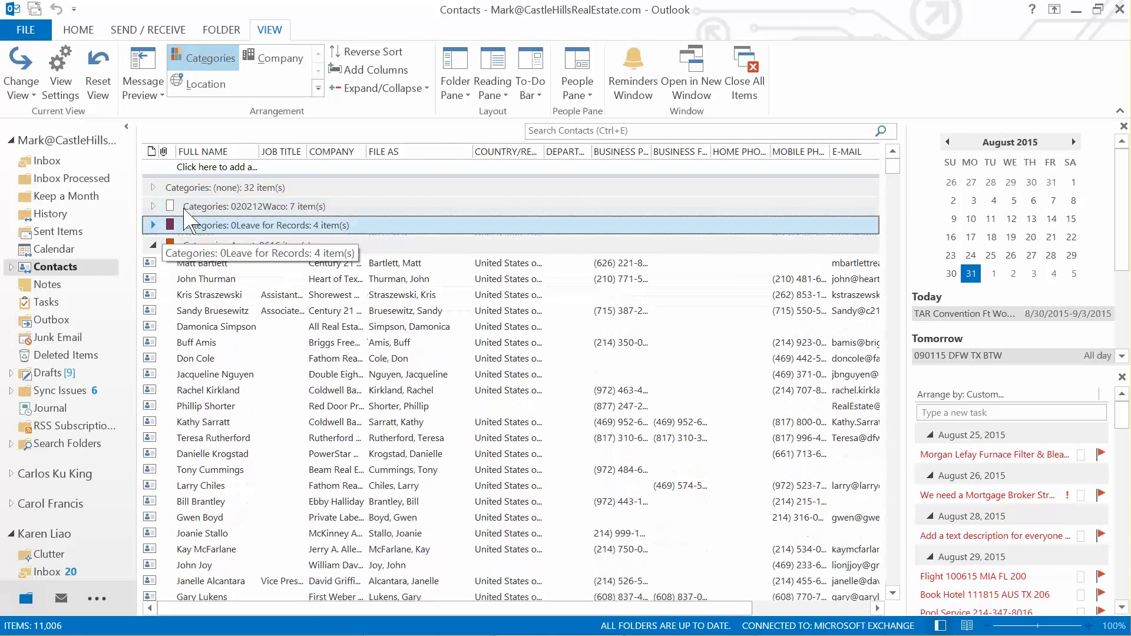
right_click(311, 189)
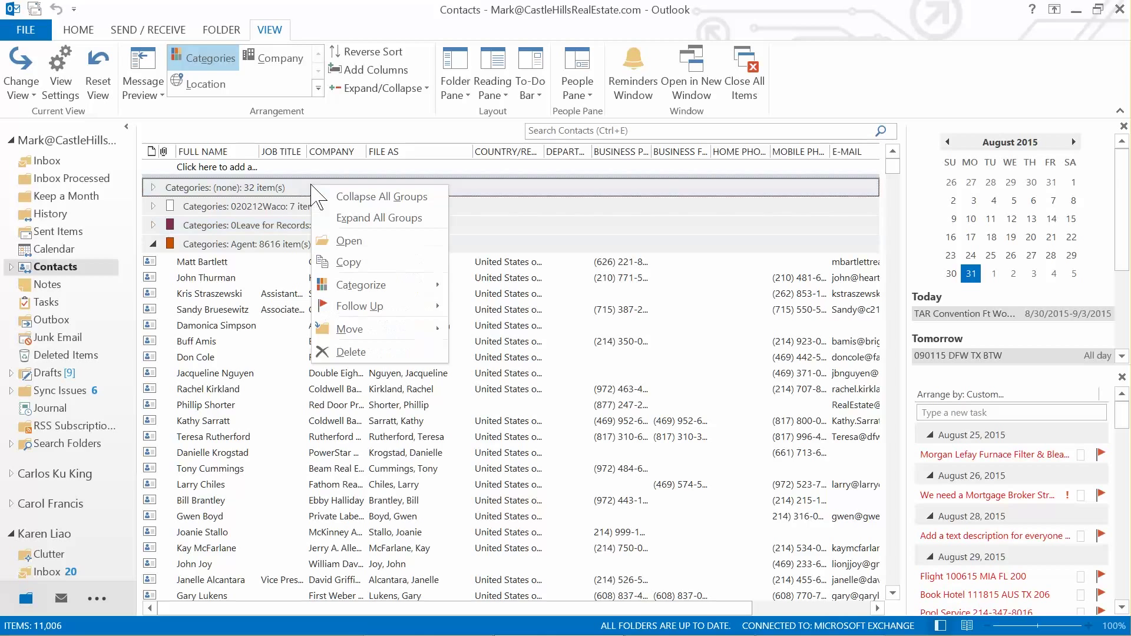
Apply Collapse All Groups so only category headers with item counts remain.
click(369, 198)
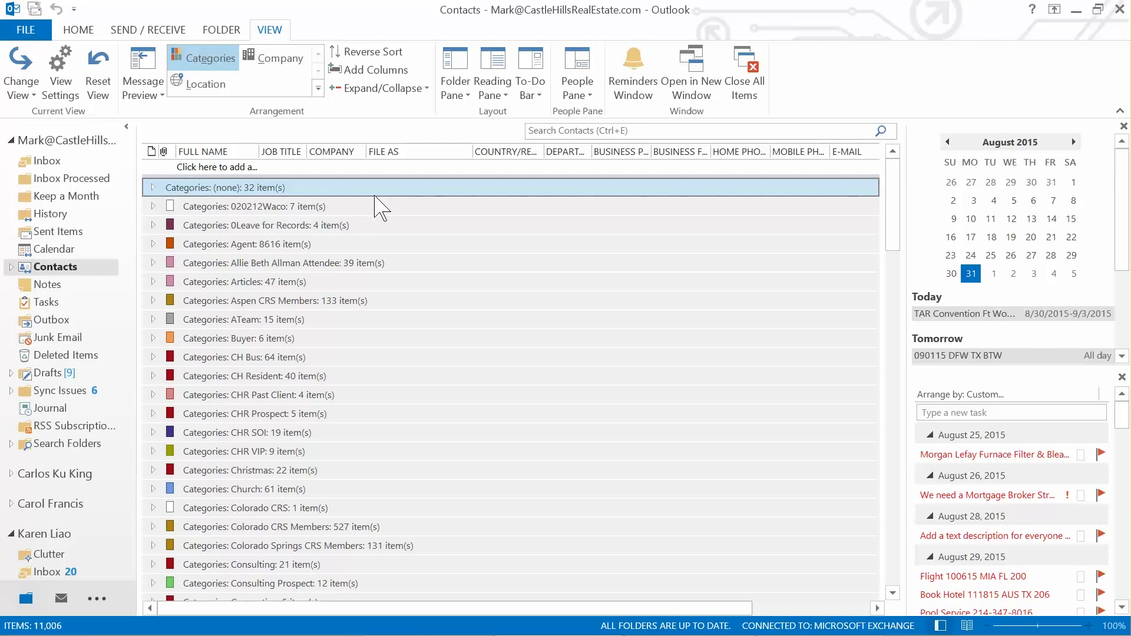
click(153, 187)
scroll(158, 195, down, 1)
click(154, 188)
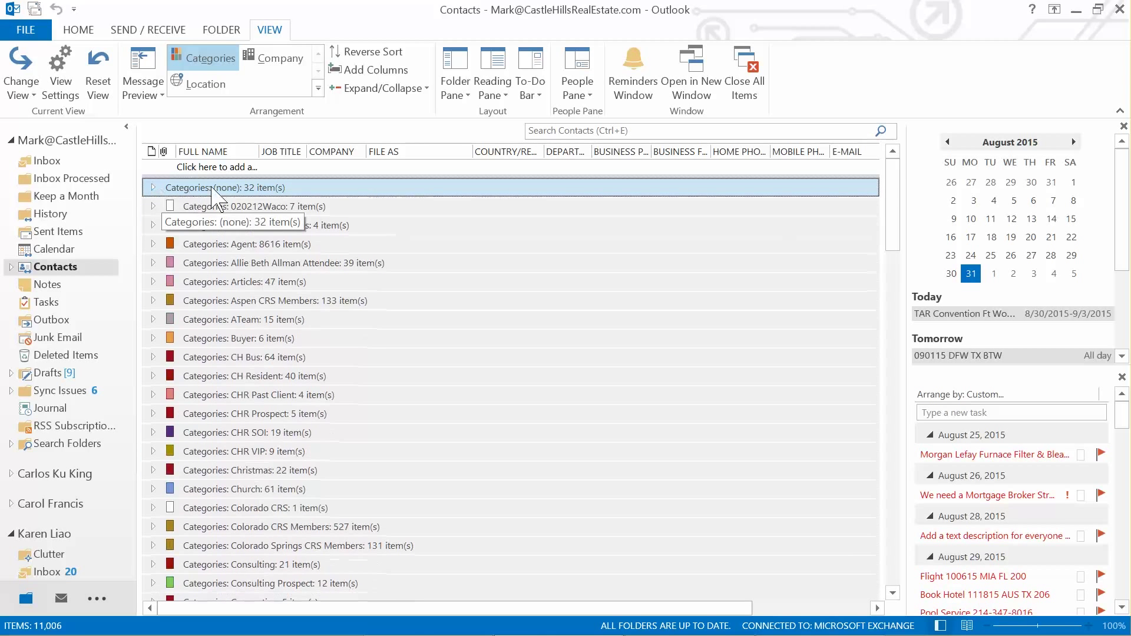